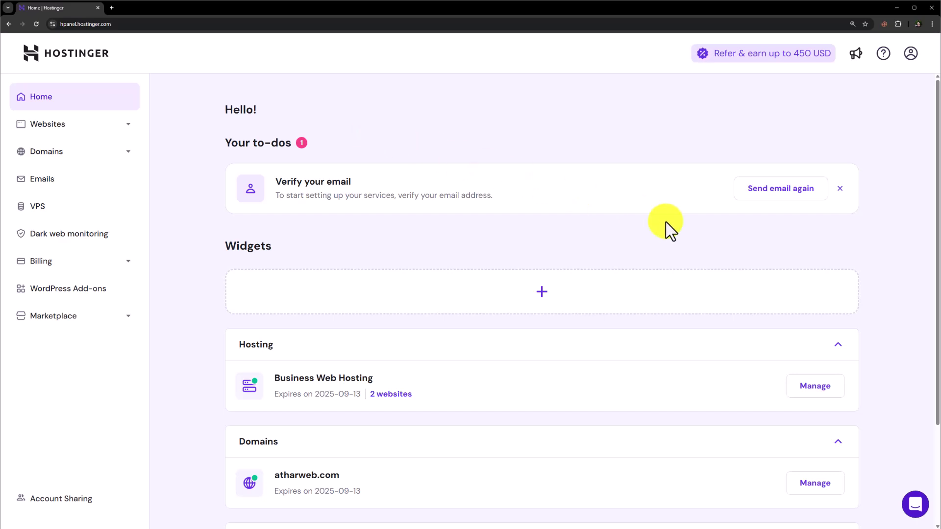
Step: From the Business Web Hosting plan's website menu, choose + Add Website to add another site
left_click(814, 387)
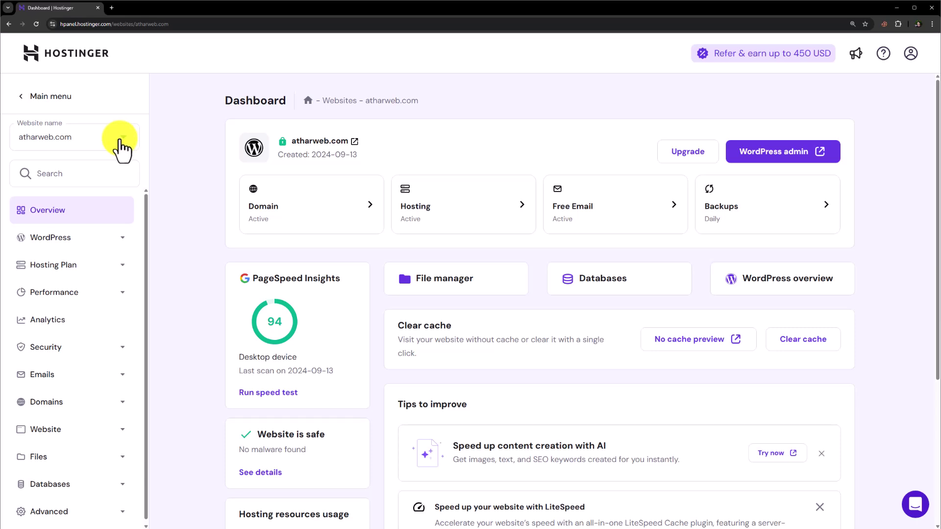
left_click(120, 141)
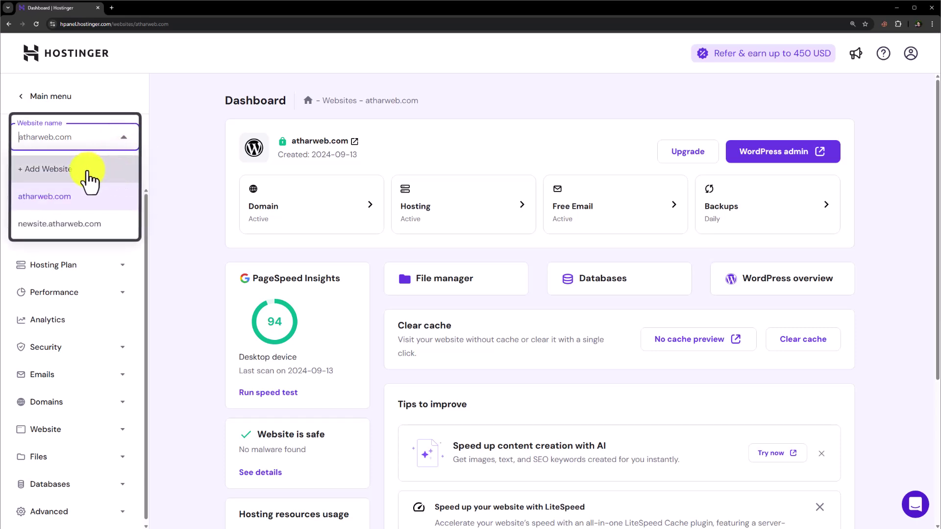
left_click(69, 172)
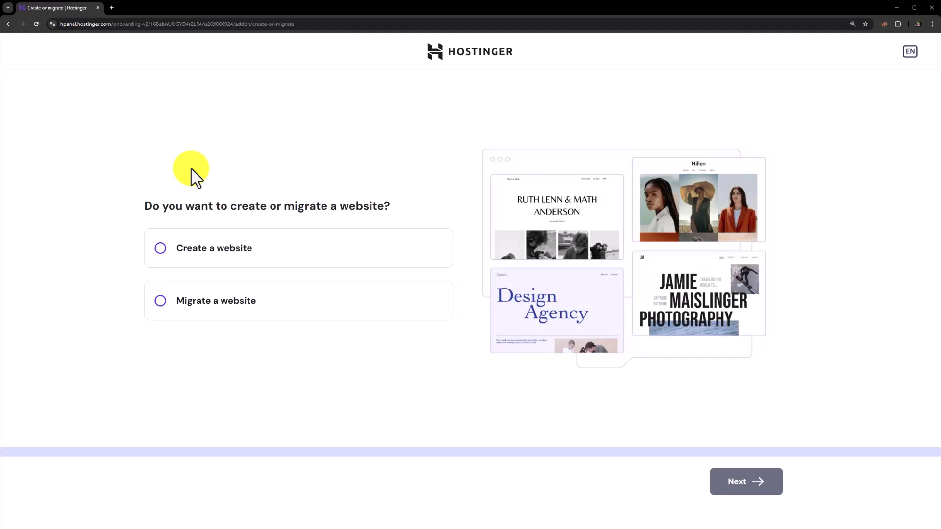
Step: Create a new WordPress website, keep the prefilled admin login, and start from a blank site
left_click(205, 250)
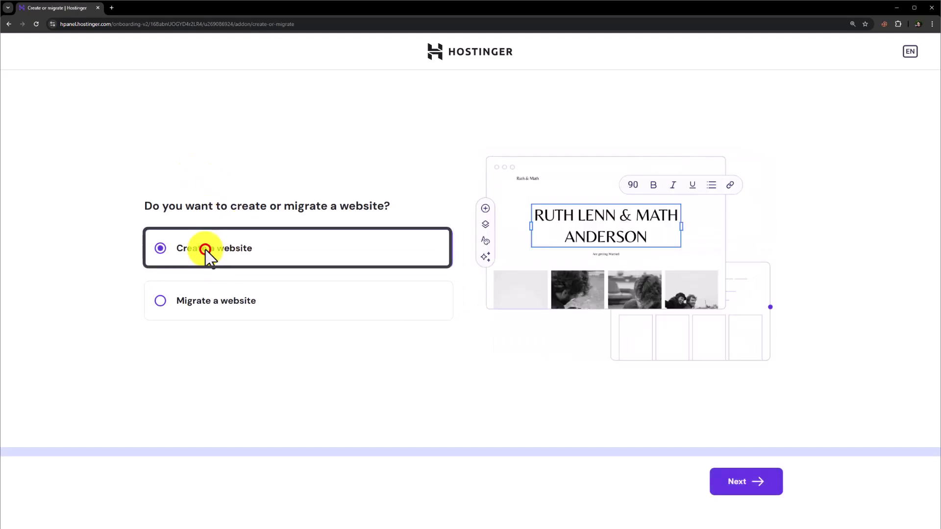
left_click(759, 484)
left_click(229, 349)
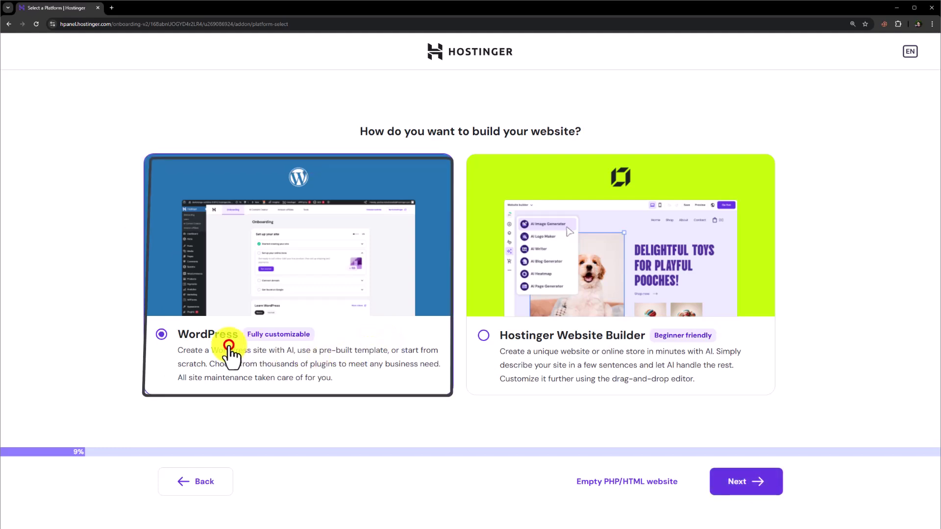
left_click(767, 480)
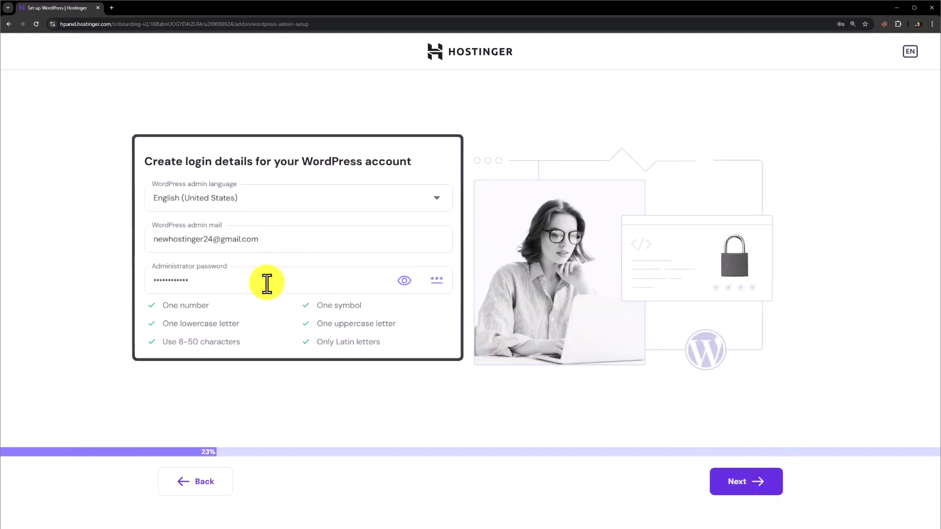
left_click(757, 484)
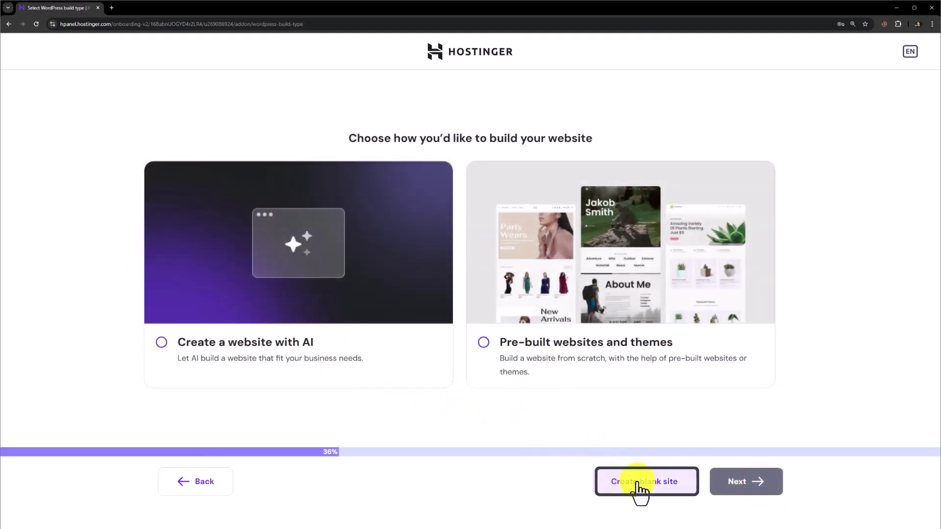
left_click(639, 482)
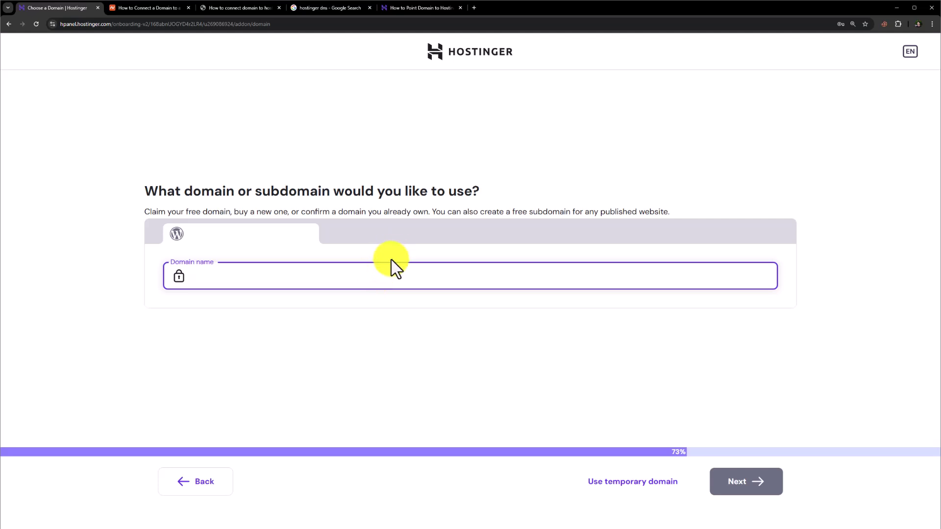
Step: Paste newdomain.newdomain.atharweb.com as the domain name and launch the WordPress install
type("newdomain.newdomain.atharweb.com")
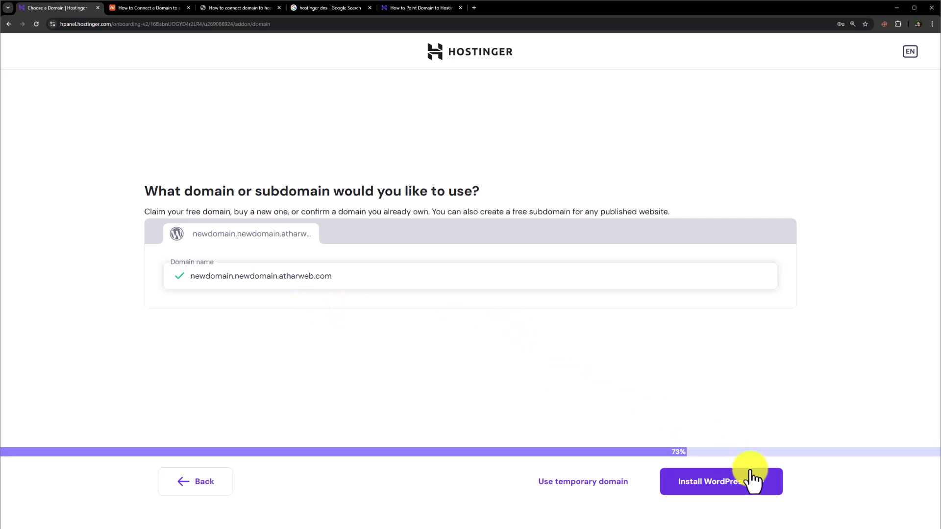
left_click(730, 485)
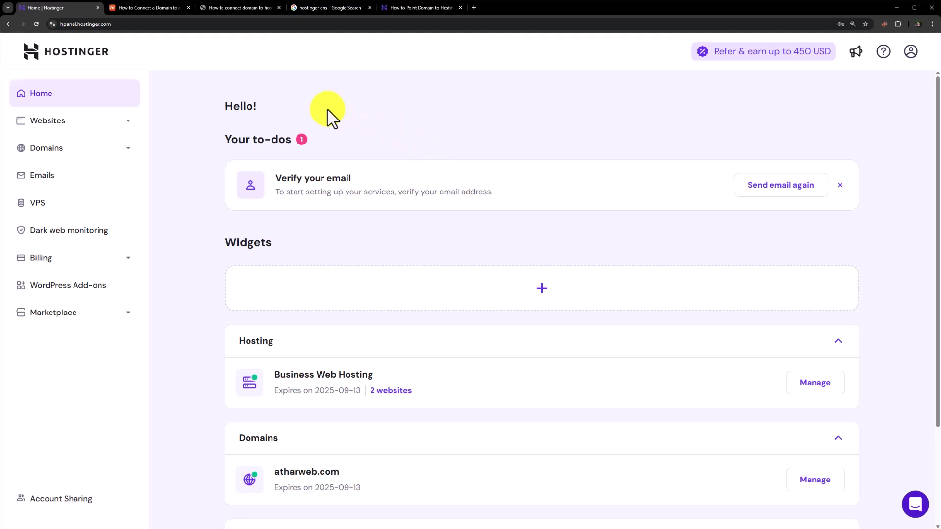
Step: Read the Namecheap article down to the Nameservers step, then go to the 'hostinger dns' search results
left_click(147, 7)
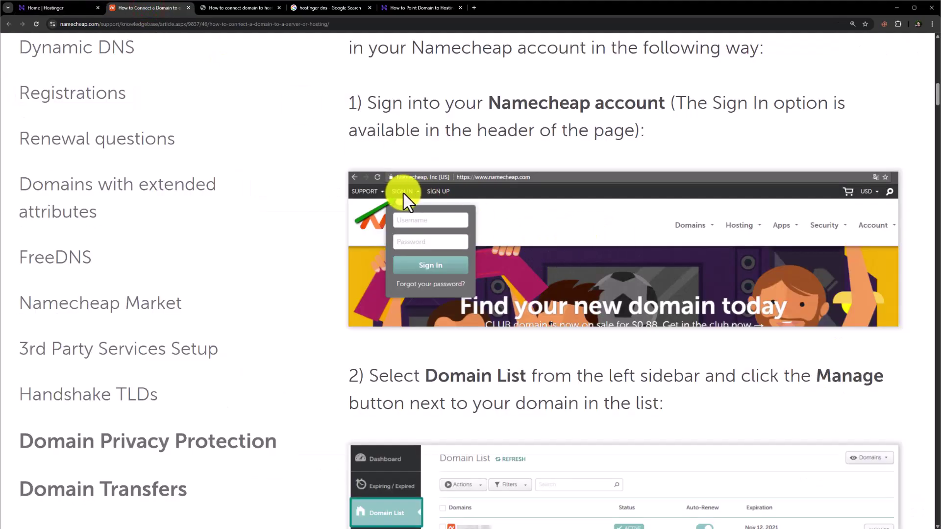
scroll(407, 200, "down", 5)
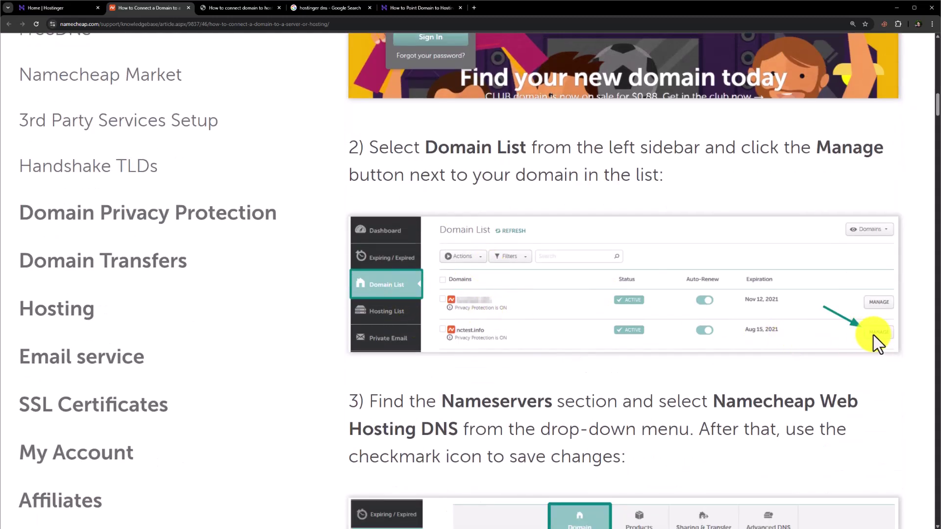
scroll(876, 343, "down", 7)
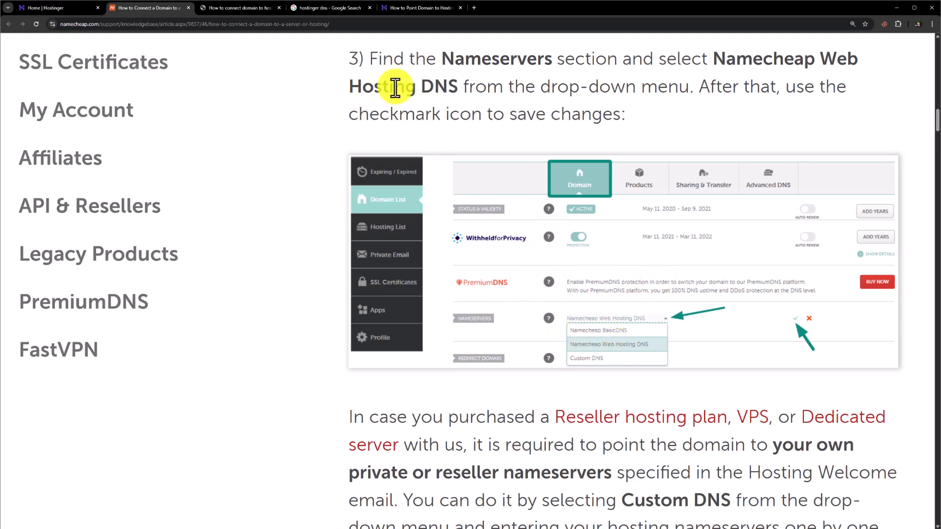
left_click(319, 7)
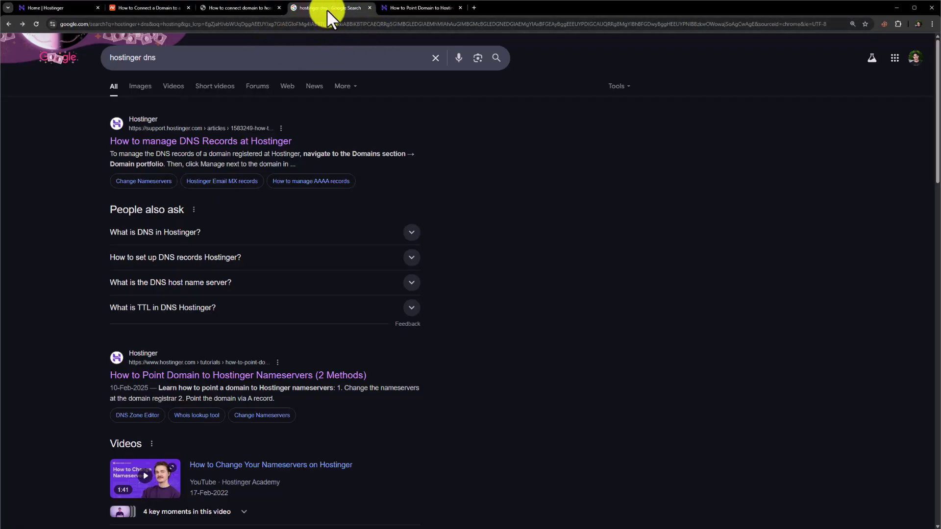
Step: Find Hostinger's nameservers ns1.dns-parking.com and ns2.dns-parking.com in the pointing-domain tutorial
left_click(205, 58)
left_click_drag(207, 114, 228, 328)
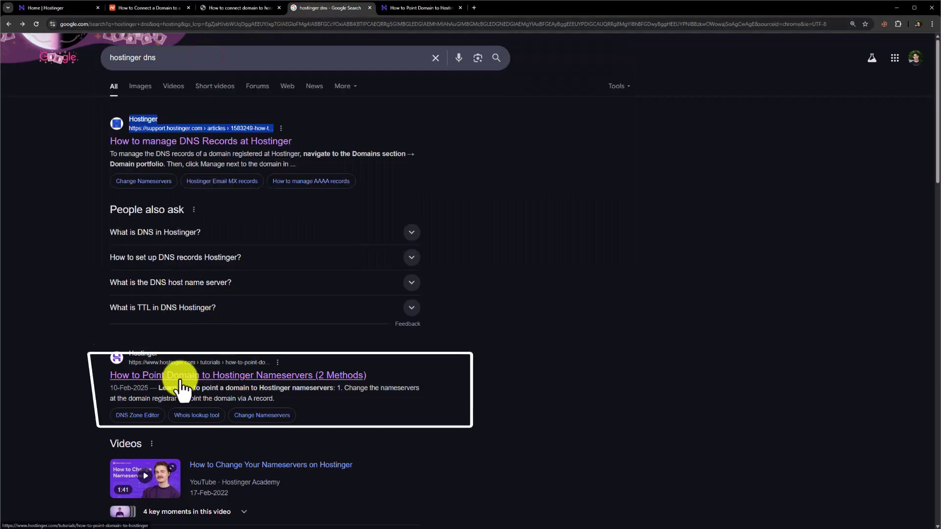
left_click(420, 6)
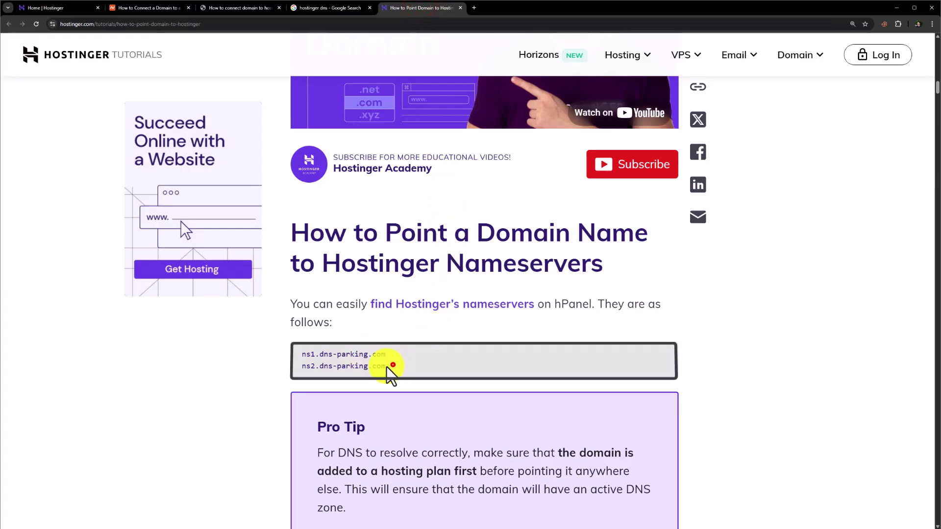
left_click_drag(388, 367, 303, 353)
left_click(332, 363)
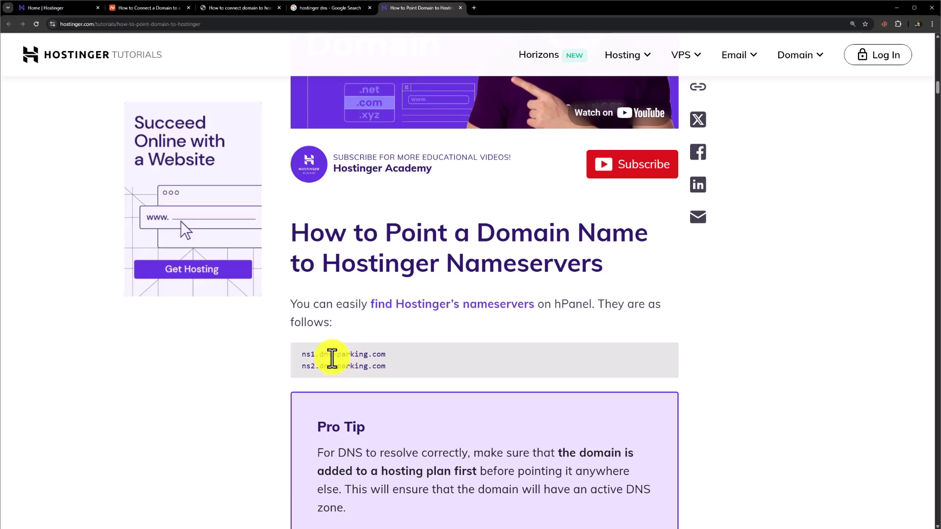
left_click(149, 8)
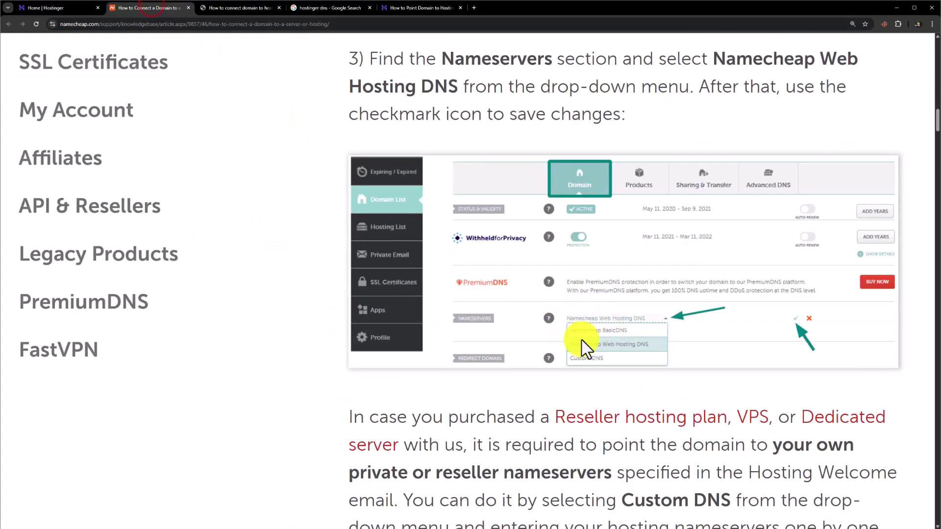
scroll(583, 349, "down", 12)
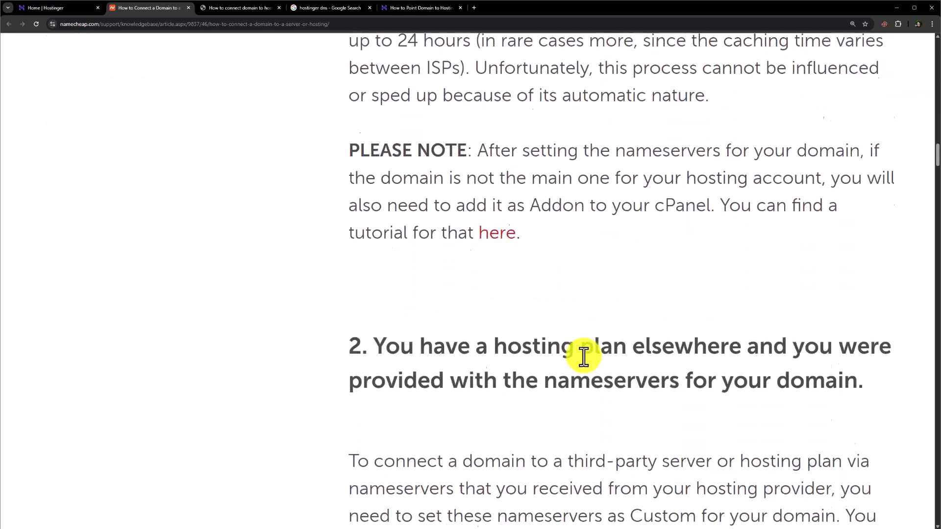
scroll(583, 356, "down", 6)
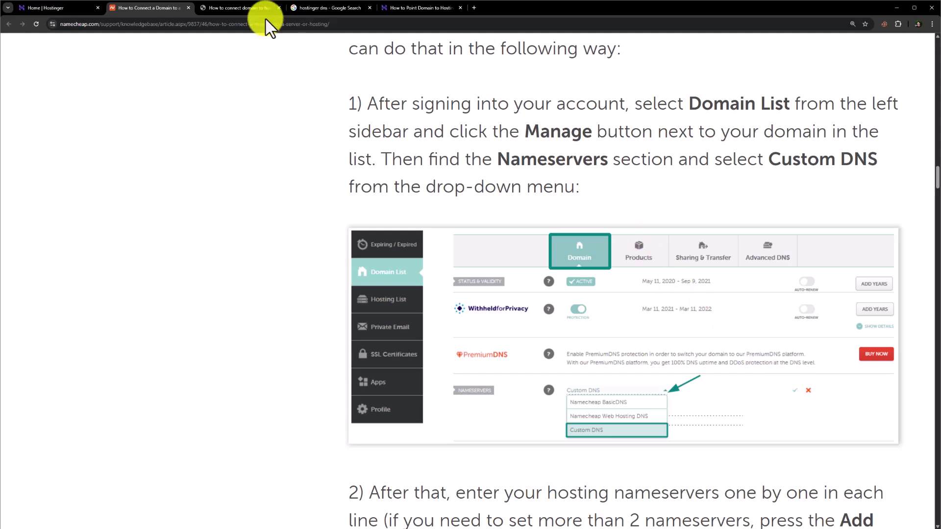
Step: Scroll the GoDaddy domain-connection article to step (5) on entering NS1 and NS2 nameservers
left_click(227, 9)
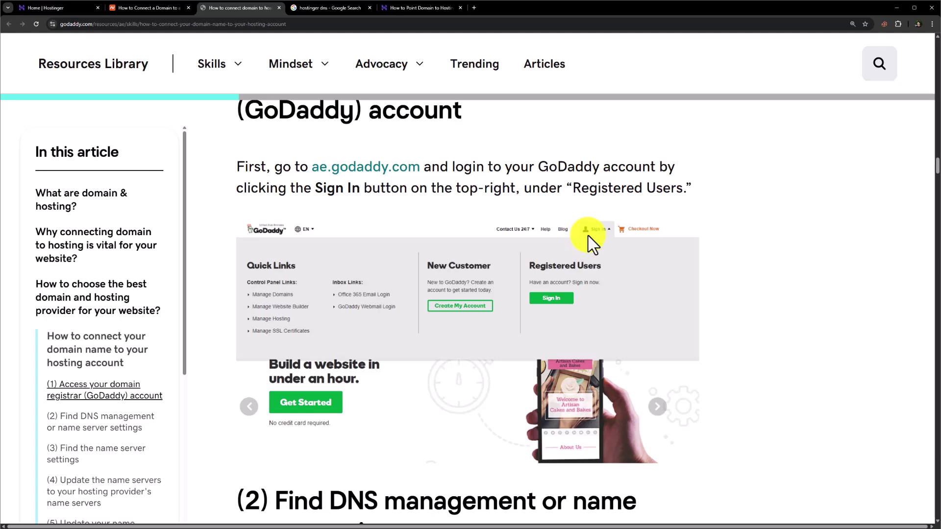
scroll(590, 242, "down", 8)
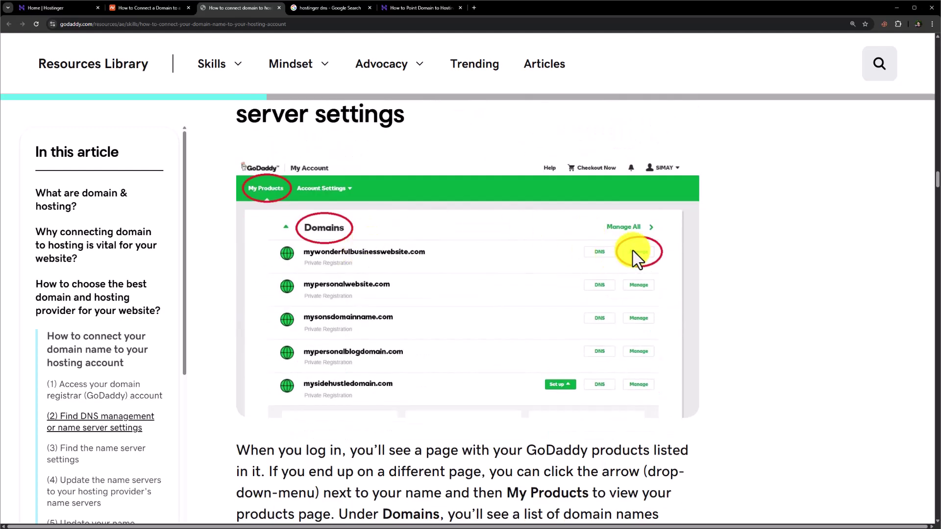
scroll(636, 257, "down", 8)
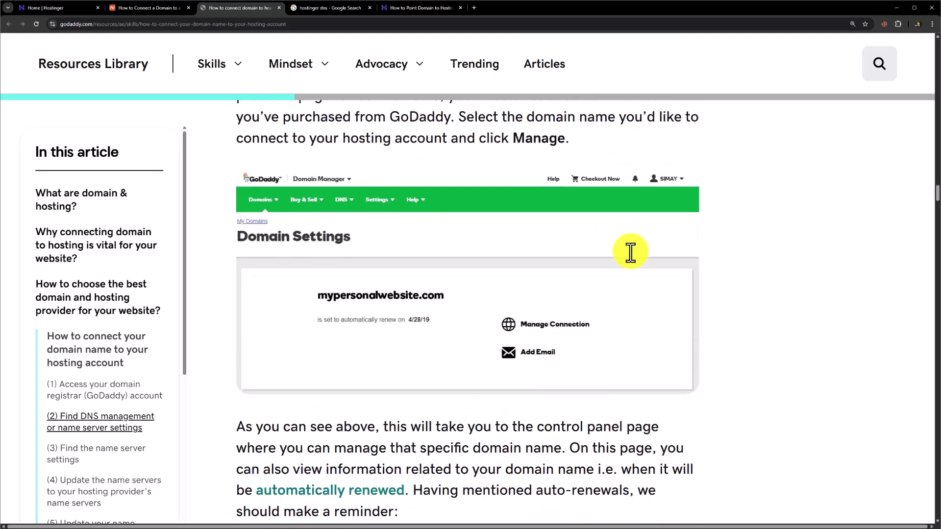
scroll(653, 248, "down", 10)
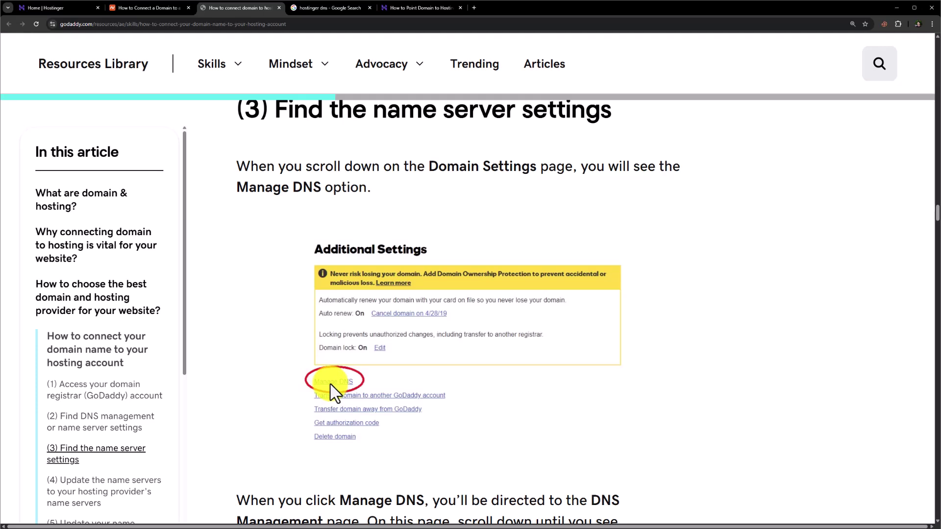
scroll(490, 299, "down", 6)
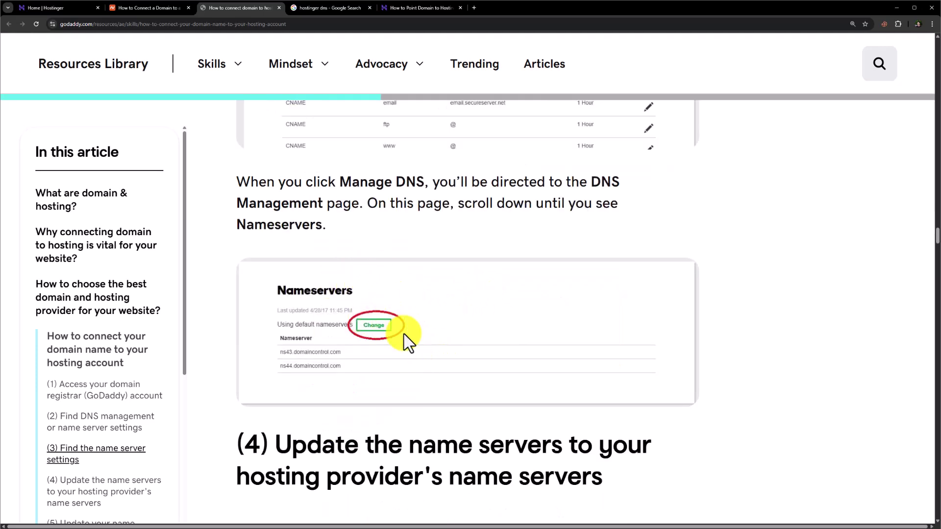
scroll(368, 327, "down", 10)
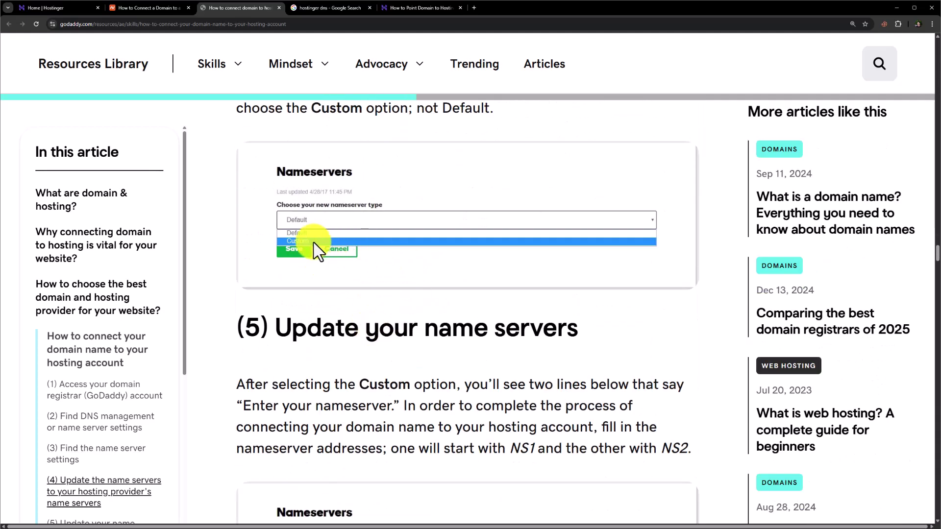
scroll(317, 254, "down", 3)
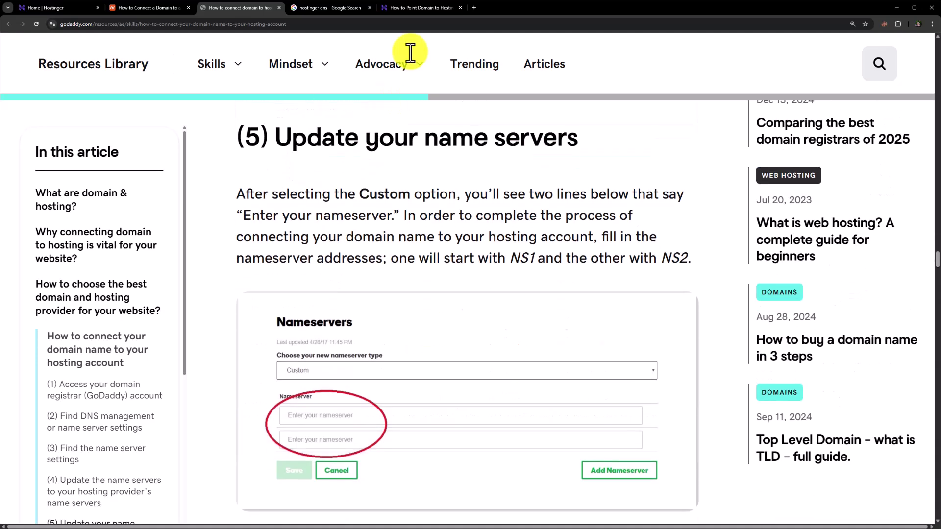
left_click(419, 6)
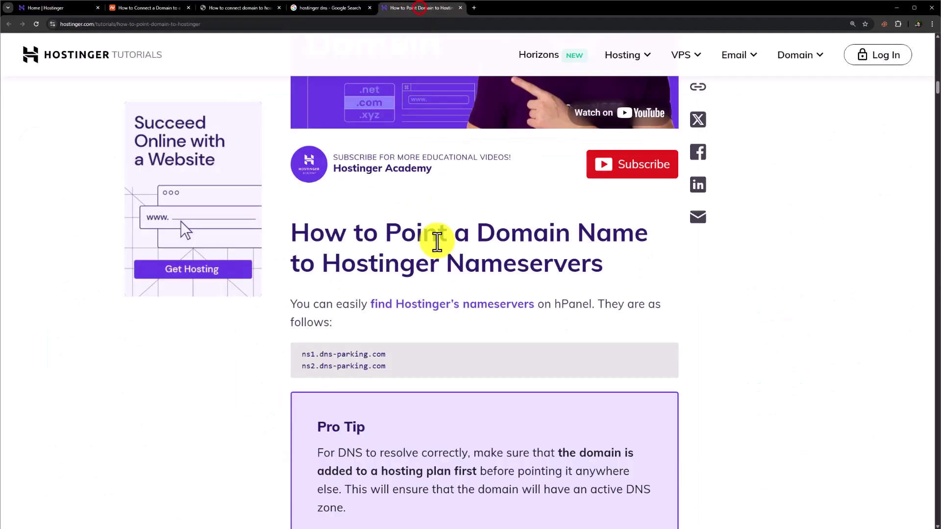
left_click(253, 8)
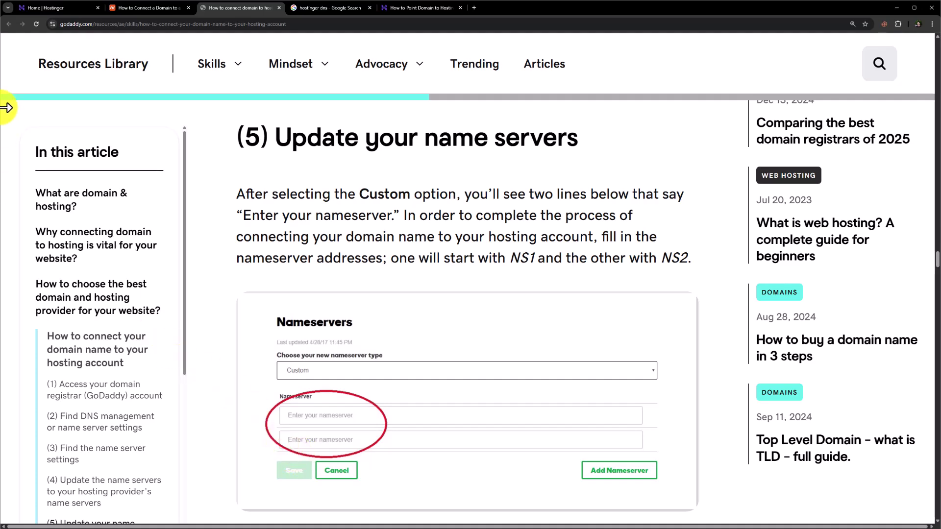
Step: Check the hPanel website list, which now includes newdomain.atharweb.com, and return home
left_click(48, 7)
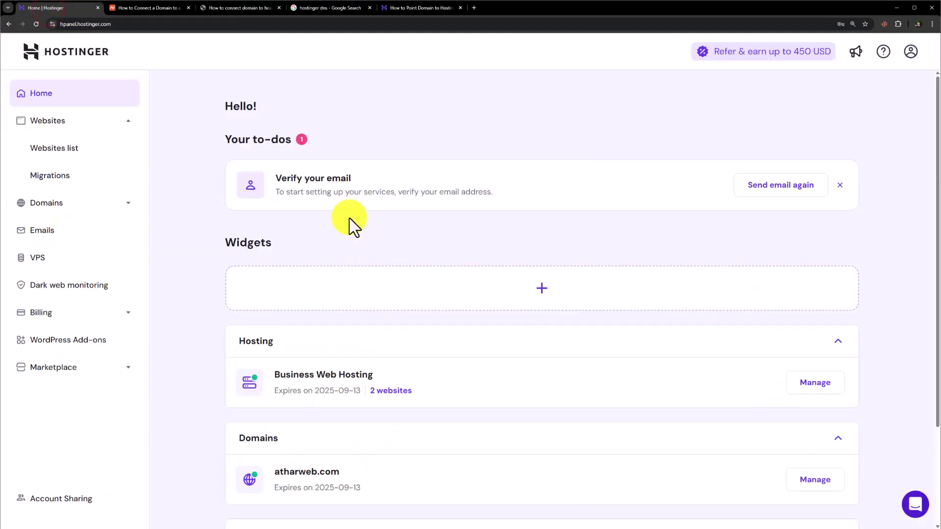
left_click(69, 149)
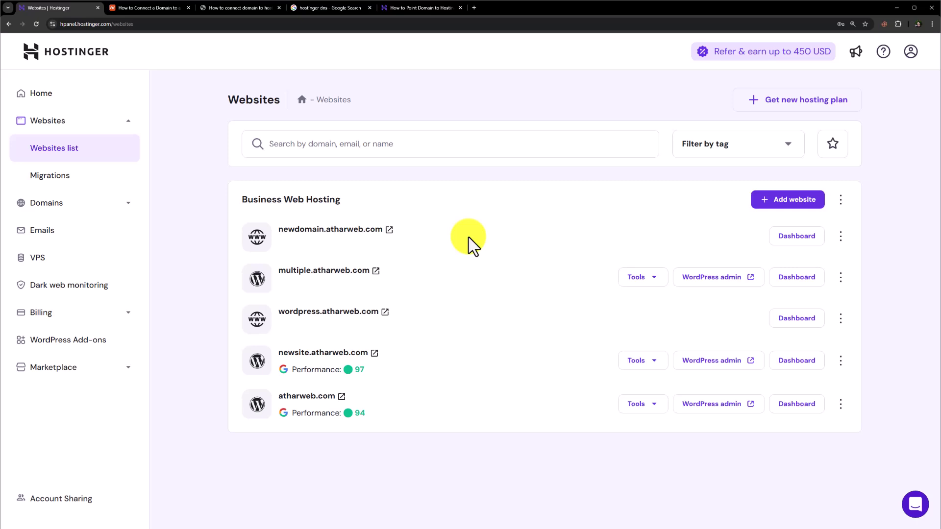
left_click(87, 97)
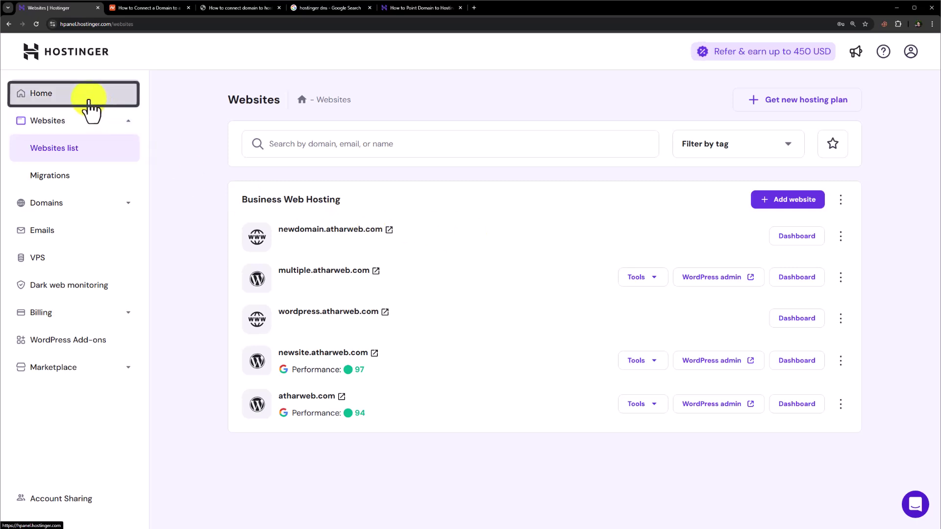
Step: Open the Auto Installer for atharweb.com on the Business Web Hosting plan
left_click(815, 386)
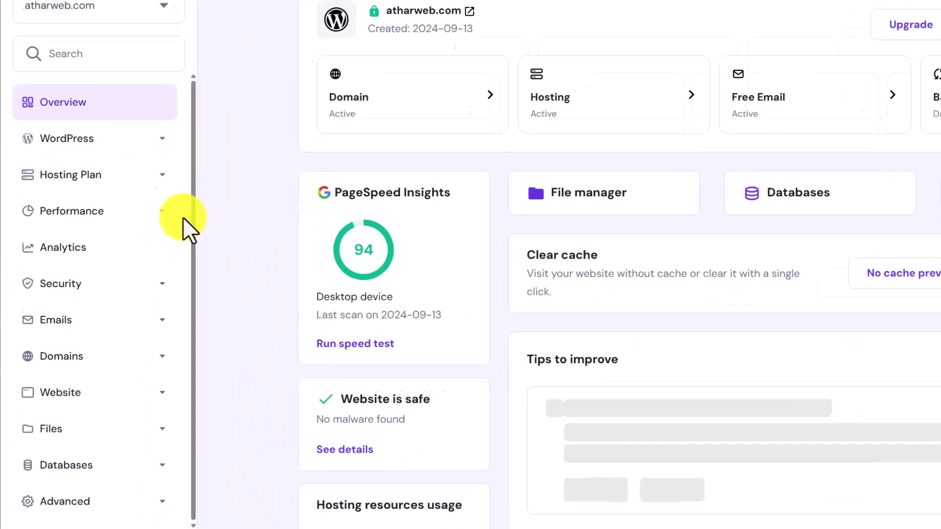
left_click(74, 433)
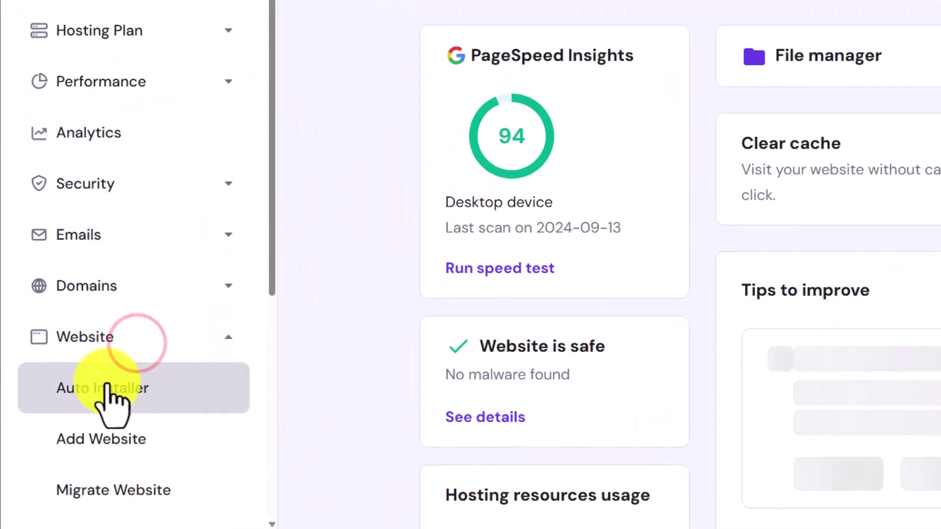
left_click(103, 387)
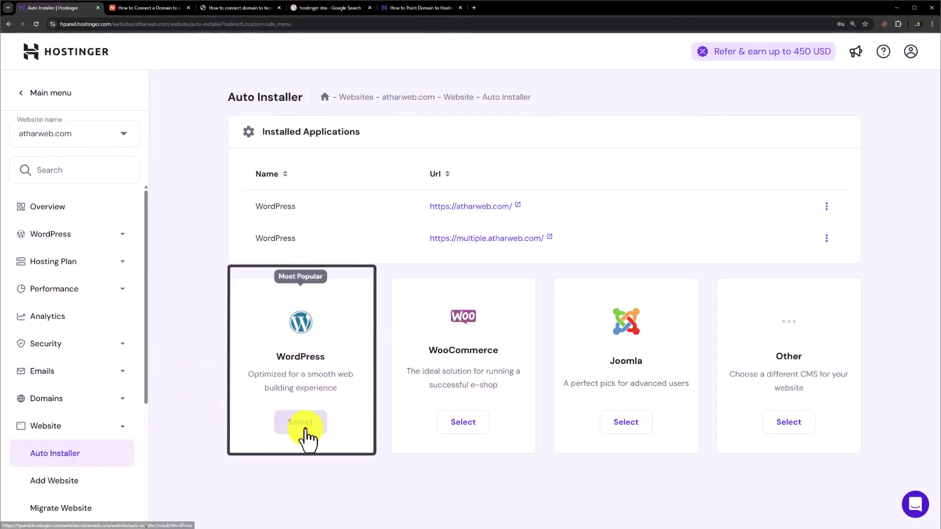
Step: Install WordPress 6.8 at installation path newdomain.atharweb.com, limiting automatic updates to minor versions
left_click(304, 425)
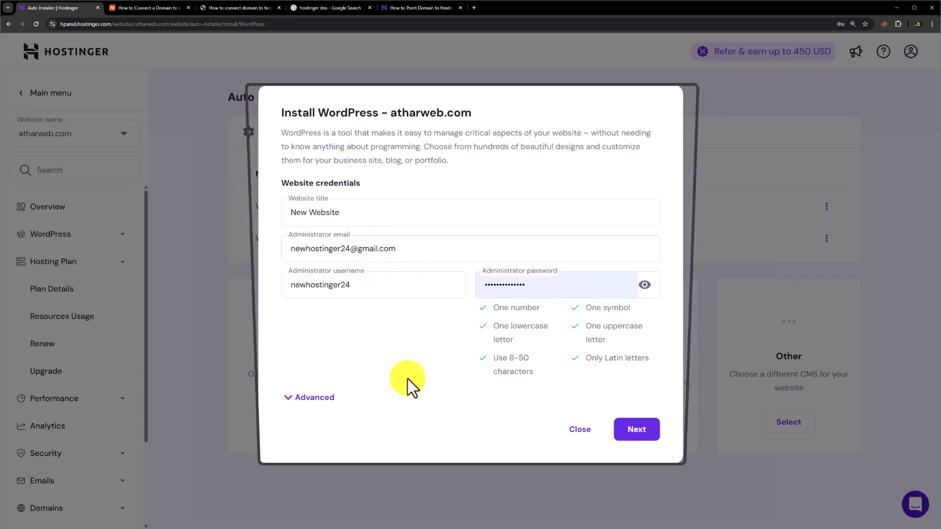
left_click(322, 399)
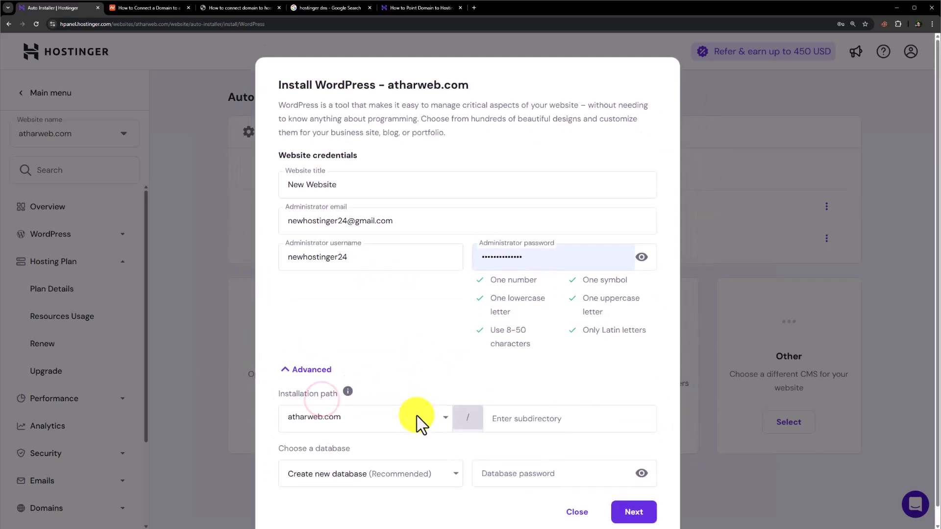
left_click(414, 422)
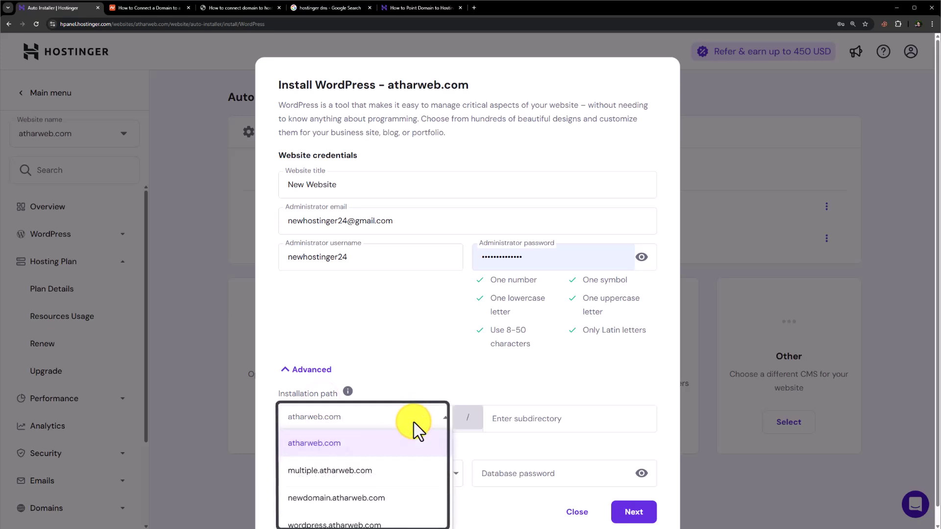
left_click(371, 498)
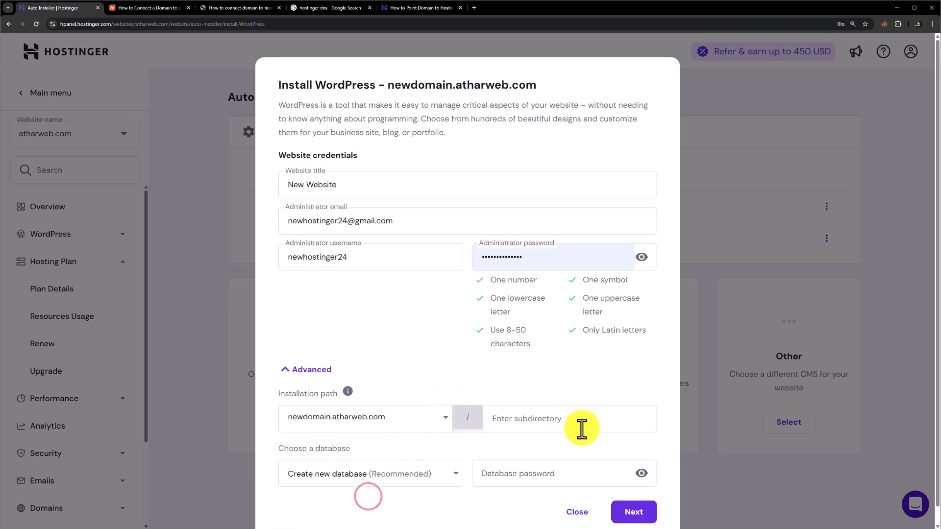
left_click(637, 512)
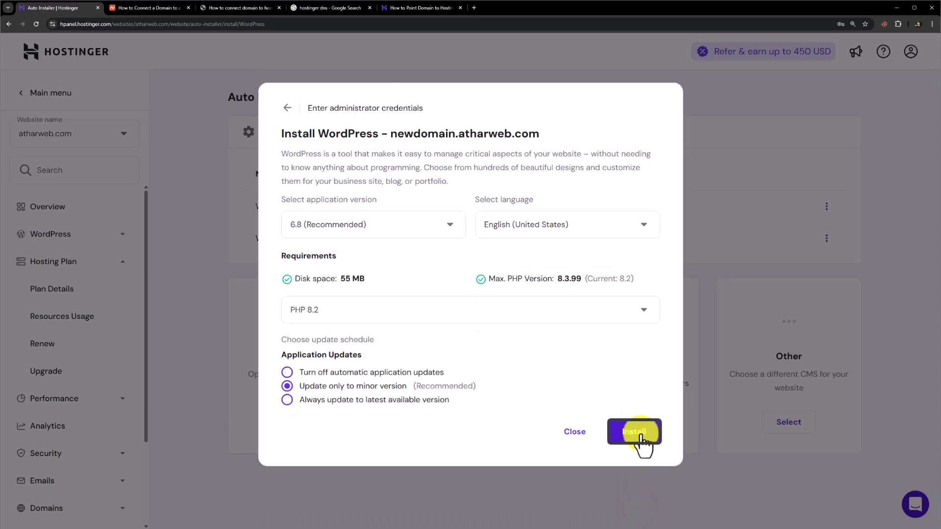
left_click(637, 432)
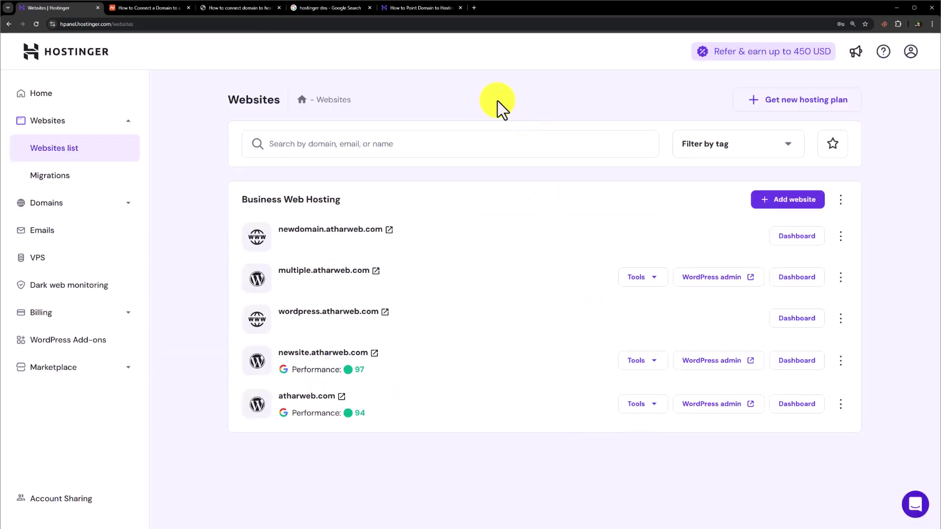
left_click(62, 151)
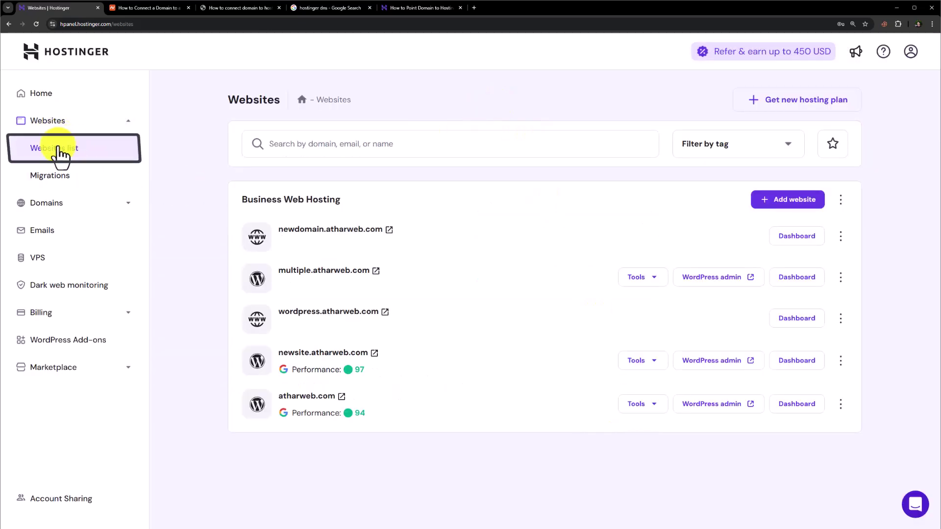
left_click(717, 367)
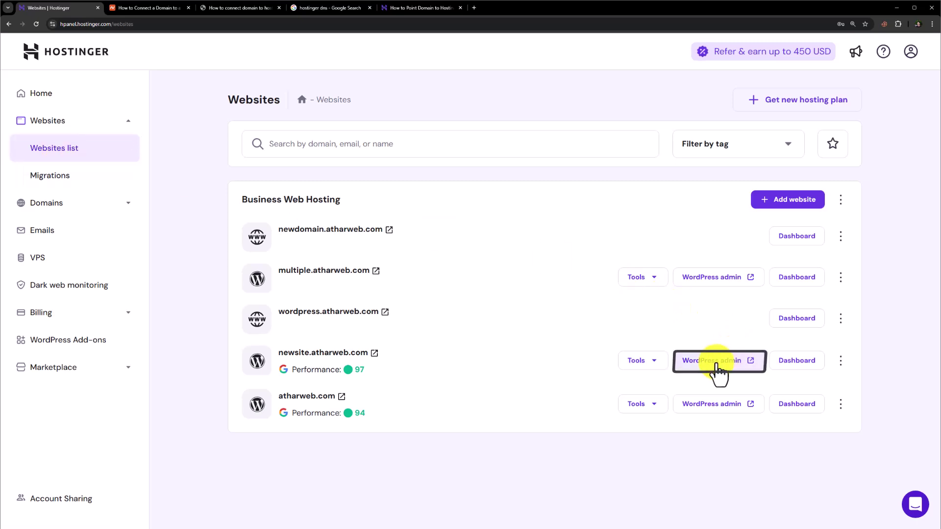